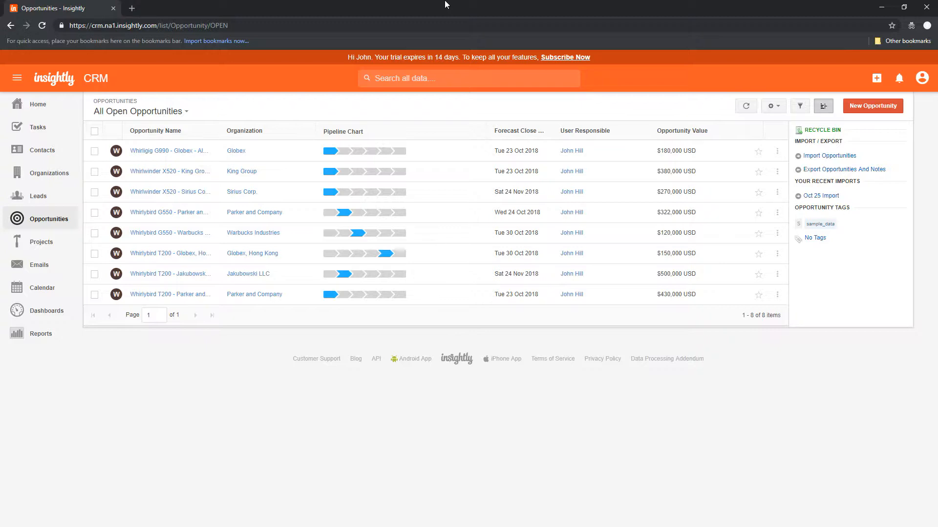
{"action": "left_click", "coordinate": [186, 151]}
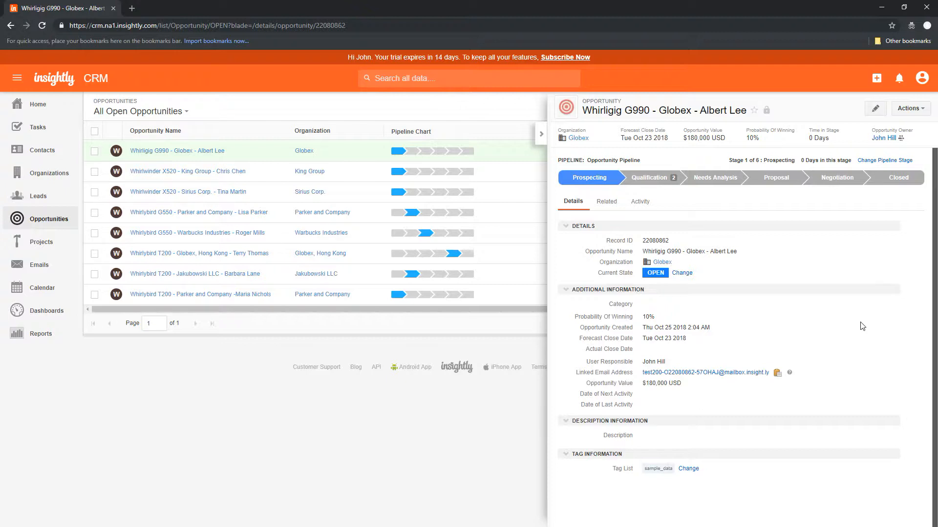
{"action": "left_click", "coordinate": [920, 112]}
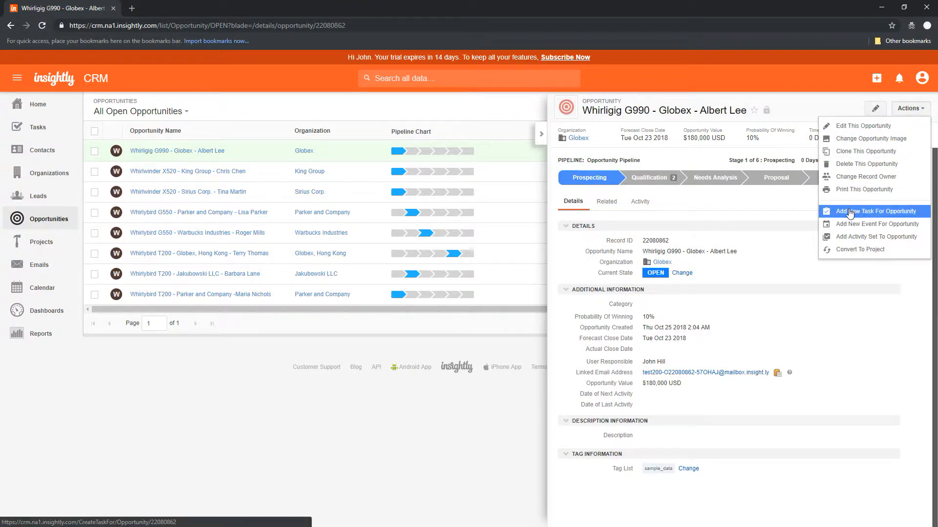
- Start a new opportunity task 'Follow up with Albert', category Phone call, due 26-Oct-2018
{"action": "left_click", "coordinate": [896, 213]}
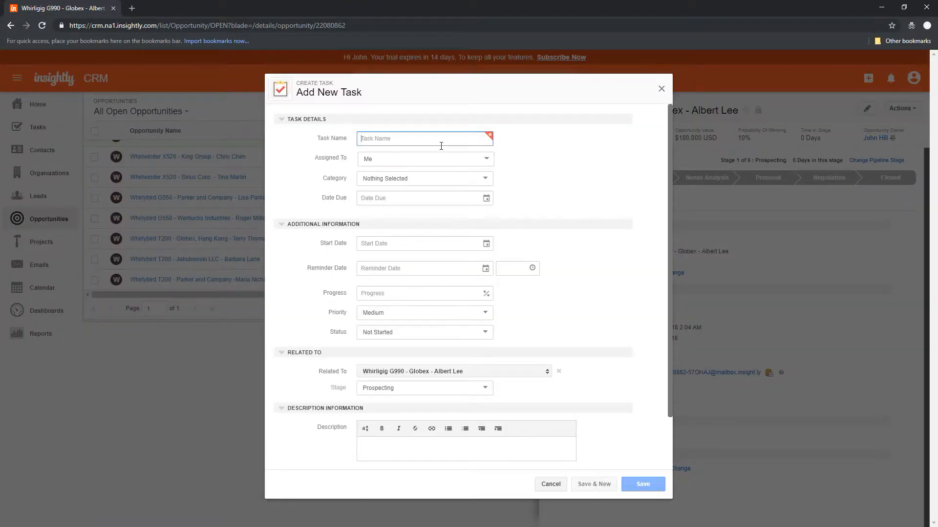
{"action": "type", "text": "Fo"}
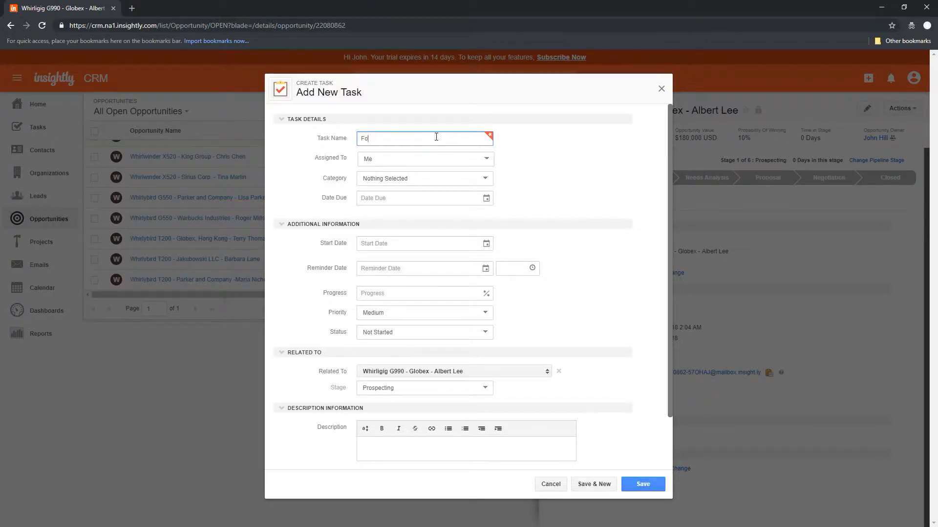
{"action": "type", "text": "llow up with Albert"}
{"action": "left_click", "coordinate": [482, 179]}
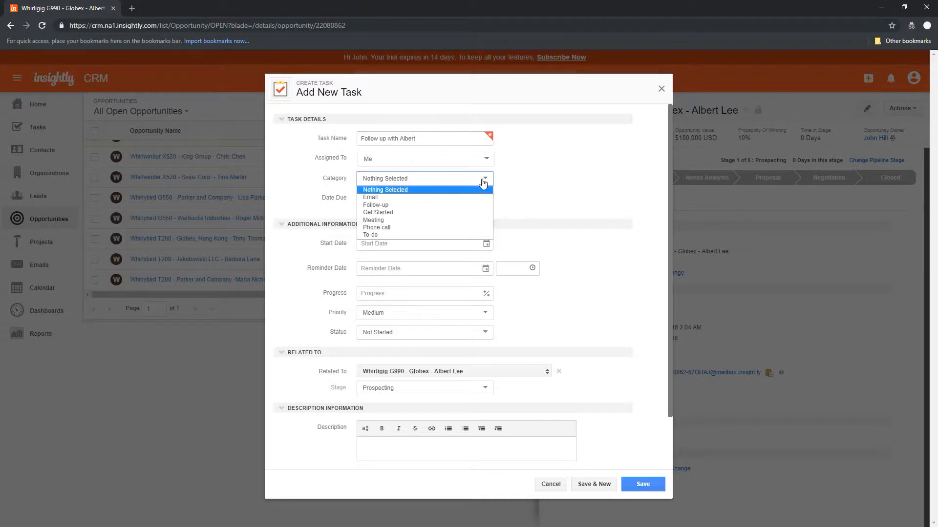
{"action": "left_click", "coordinate": [393, 227]}
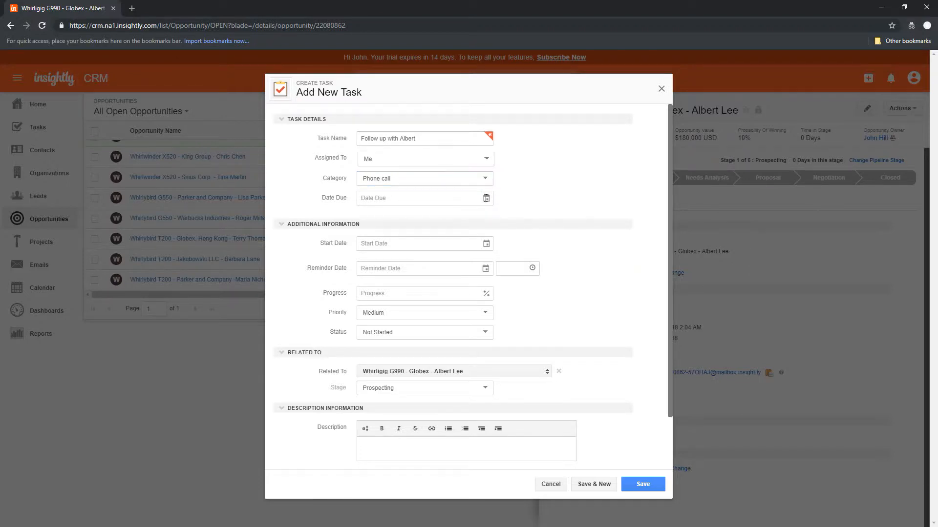
{"action": "left_click", "coordinate": [485, 198]}
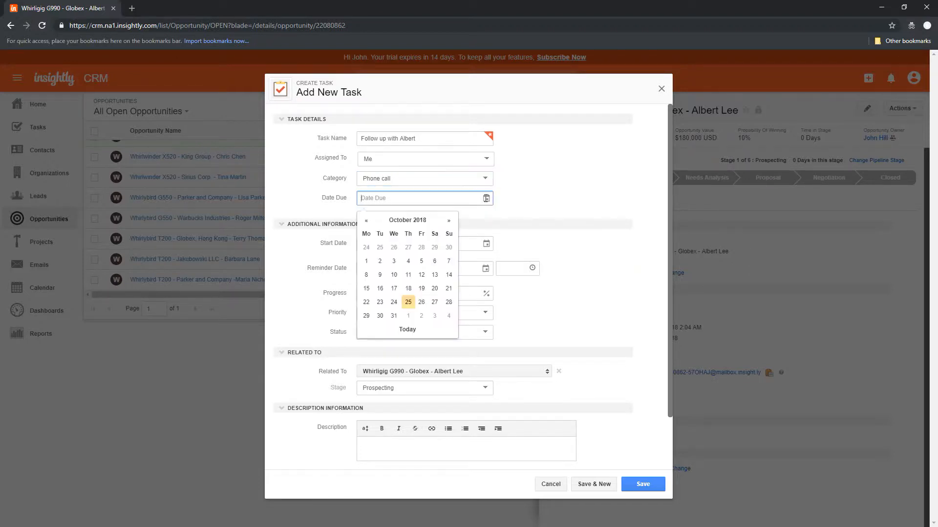
{"action": "left_click", "coordinate": [421, 302]}
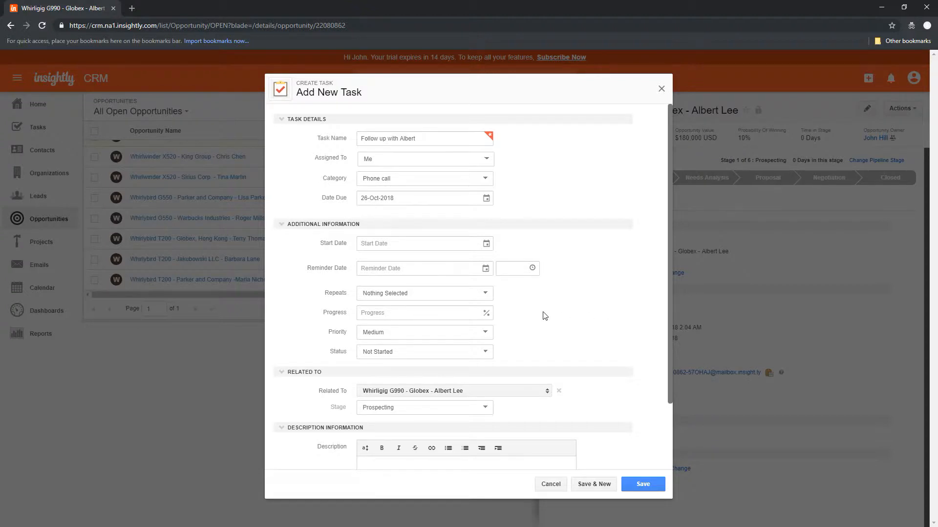
- Set the task reminder to 26-Oct-2018 at 01:00 PM
{"action": "left_click", "coordinate": [472, 266]}
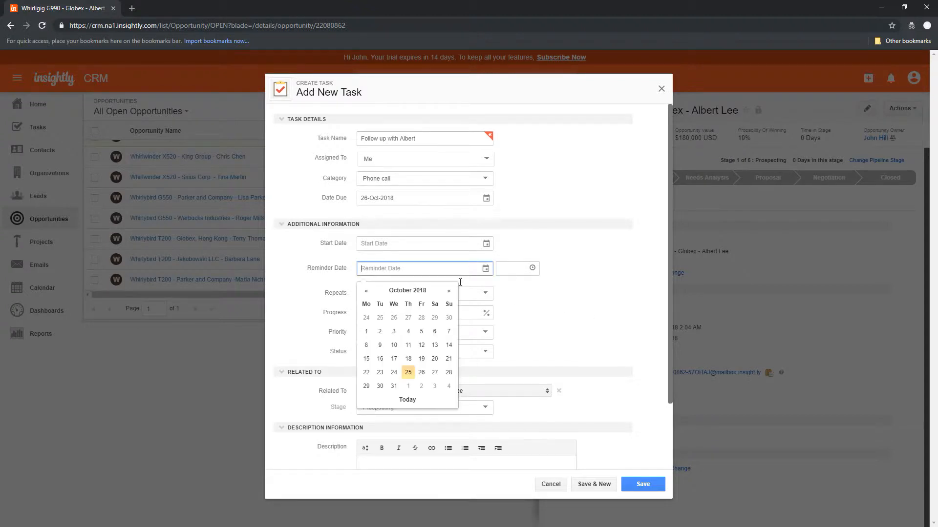
{"action": "left_click", "coordinate": [421, 373]}
{"action": "left_click", "coordinate": [504, 270]}
{"action": "type", "text": "13"}
{"action": "left_click", "coordinate": [528, 270]}
{"action": "left_click", "coordinate": [503, 269]}
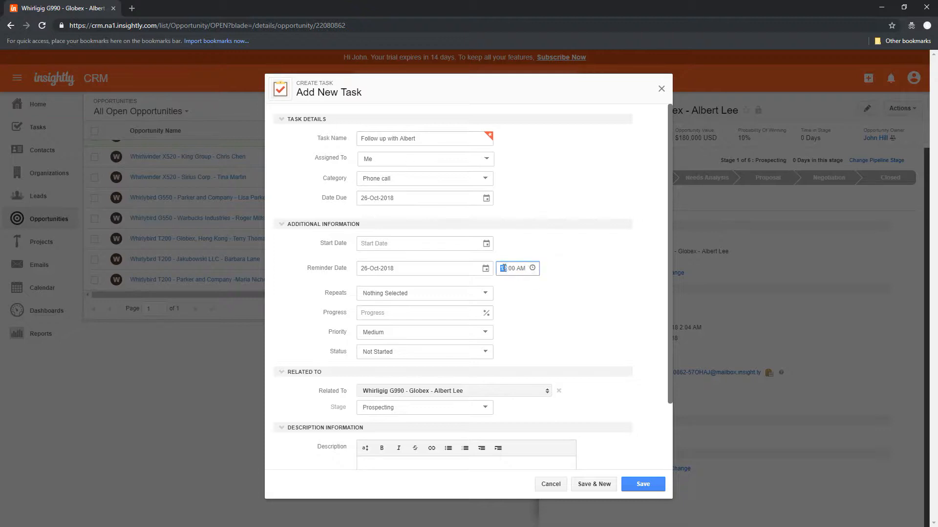
{"action": "type", "text": "1"}
{"action": "key", "text": "Up"}
{"action": "left_click", "coordinate": [573, 291]}
{"action": "left_click", "coordinate": [502, 266]}
{"action": "type", "text": "1"}
{"action": "left_click", "coordinate": [595, 291]}
- Note 'Met at BNI Networking… likely to purchase in early 2019' in Description and save the task
{"action": "scroll", "coordinate": [668, 315], "scroll_direction": "down", "scroll_amount": 2}
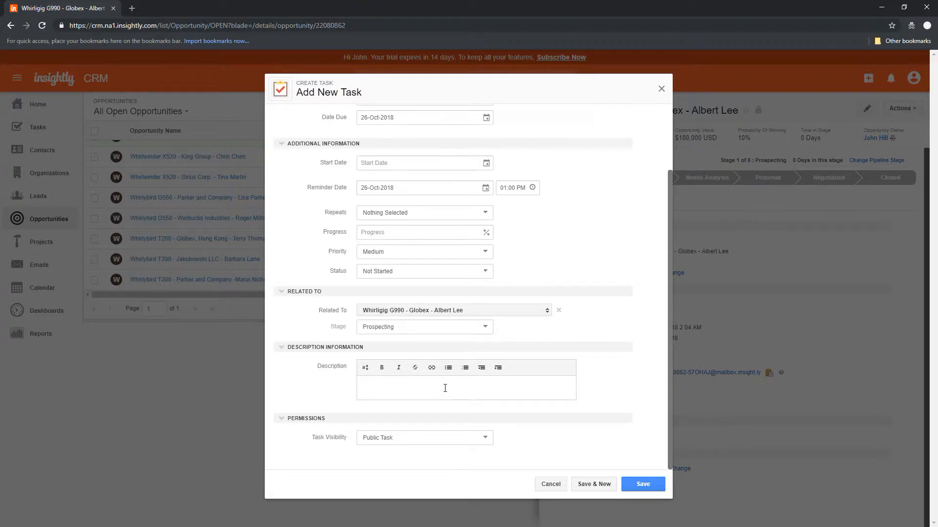
{"action": "type", "text": "Met at BNI nNetworking. Really interestes in product xyz  LIkely to purchase in the"}
{"action": "key", "text": "BackSpace"}
{"action": "key", "text": "BackSpace"}
{"action": "key", "text": "BackSpace"}
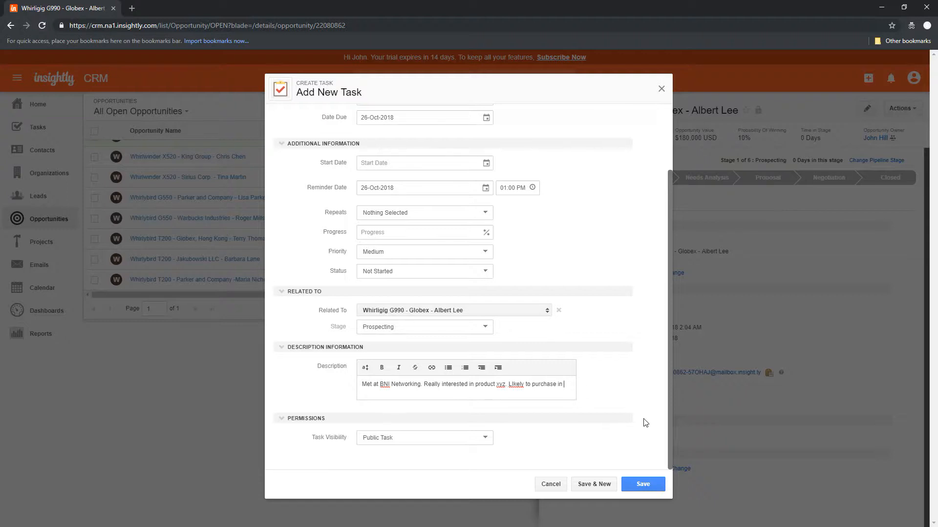
{"action": "type", "text": "early 2019."}
{"action": "left_click", "coordinate": [644, 484]}
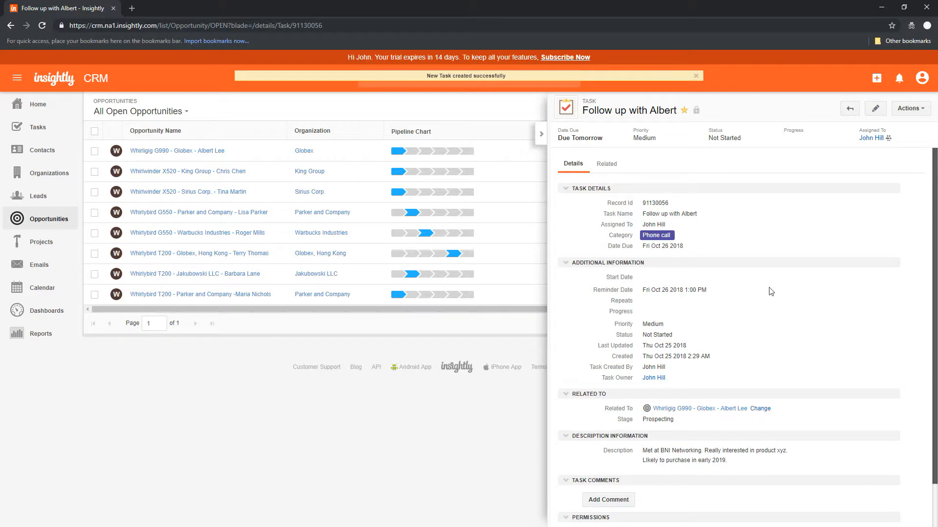
- Close the task panel and open Follow up with Albert from the My Tasks list
{"action": "left_click", "coordinate": [541, 133]}
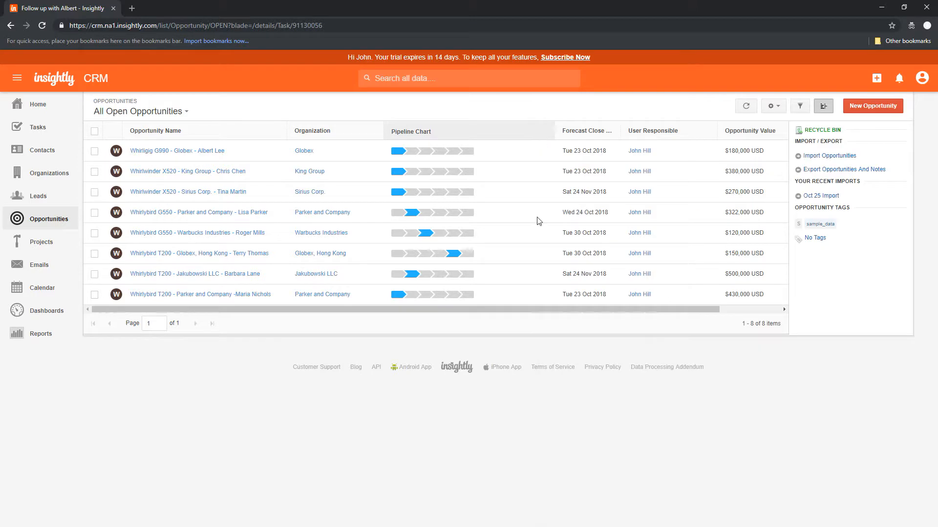
{"action": "left_click", "coordinate": [39, 129]}
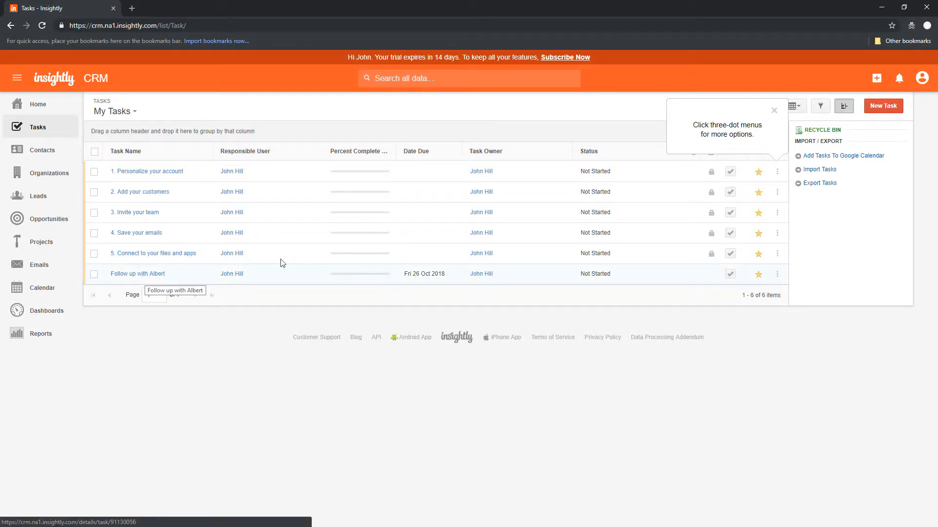
{"action": "left_click", "coordinate": [152, 275]}
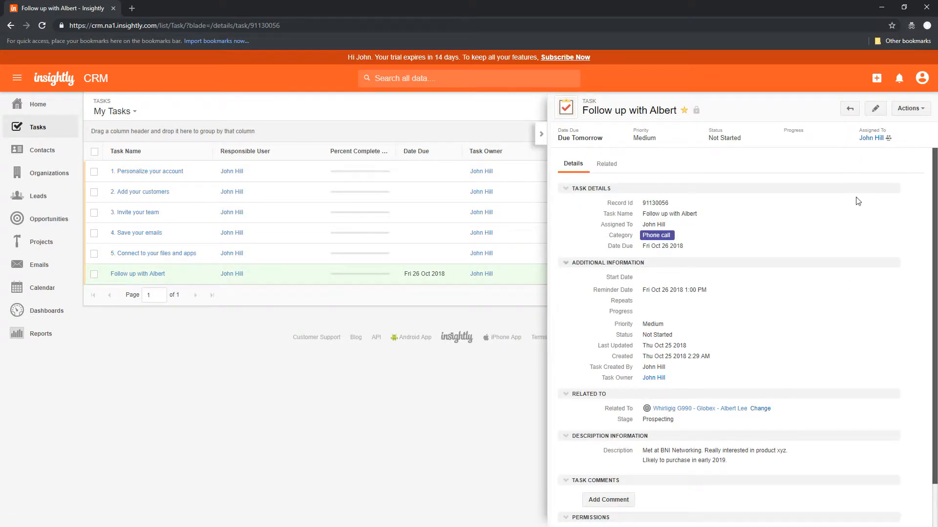
- Add a '27 OCT 2018 / Left voice message that we'll call back at 4pm' note atop the description
{"action": "left_click", "coordinate": [875, 108]}
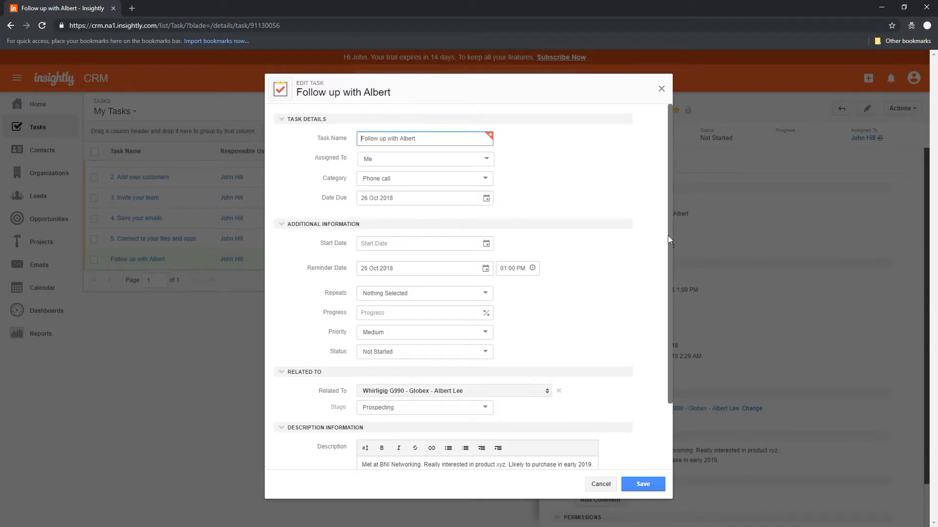
{"action": "scroll", "coordinate": [666, 302], "scroll_direction": "down", "scroll_amount": 3}
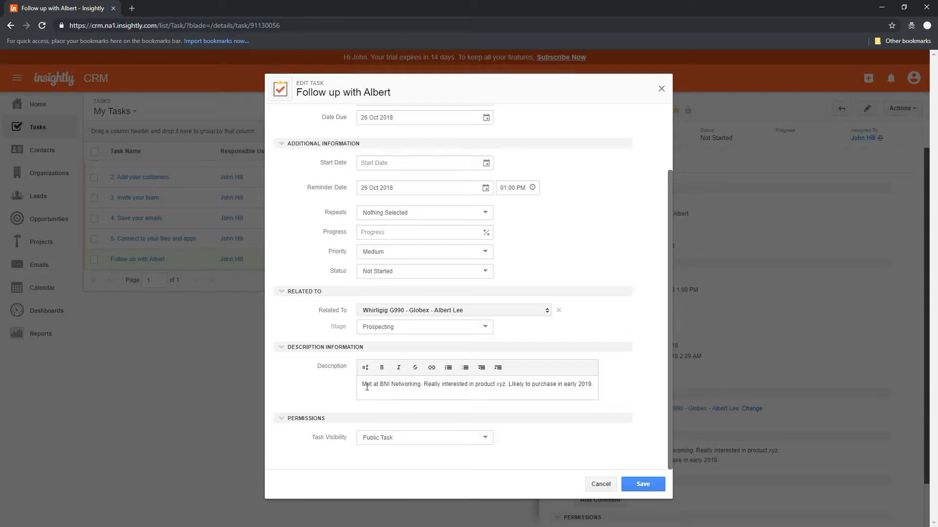
{"action": "key", "text": "Return"}
{"action": "key", "text": "Return"}
{"action": "key", "text": "Up"}
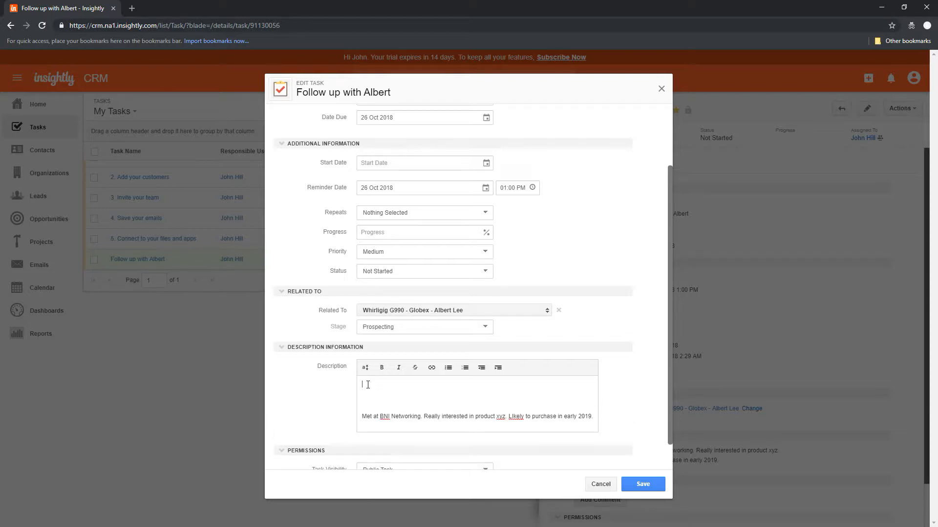
{"action": "type", "text": "2"}
{"action": "type", "text": "7 OCT"}
{"action": "type", "text": " 2019"}
{"action": "key", "text": "BackSpace"}
{"action": "type", "text": "8"}
{"action": "key", "text": "Down"}
{"action": "type", "text": "Left voice messasge"}
{"action": "key", "text": "BackSpace"}
{"action": "key", "text": "BackSpace"}
{"action": "key", "text": "BackSpace"}
{"action": "type", "text": "e that we"}
{"action": "type", "text": "'ll cab"}
{"action": "key", "text": "BackSpace"}
{"action": "key", "text": "BackSpace"}
{"action": "key", "text": "BackSpace"}
{"action": "type", "text": "back at 4pm"}
- Change the reminder to 4:00 PM and save the task
{"action": "left_click", "coordinate": [503, 188]}
{"action": "type", "text": "4"}
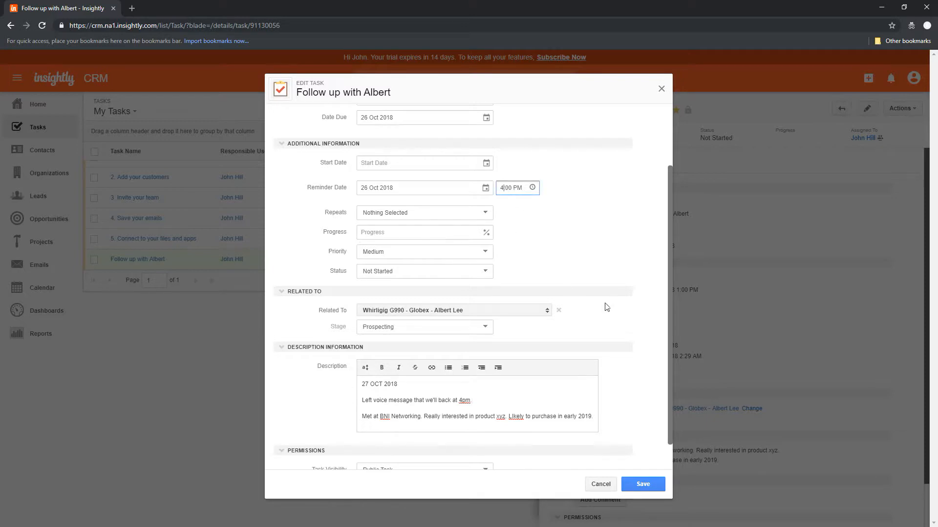
{"action": "left_click", "coordinate": [642, 485]}
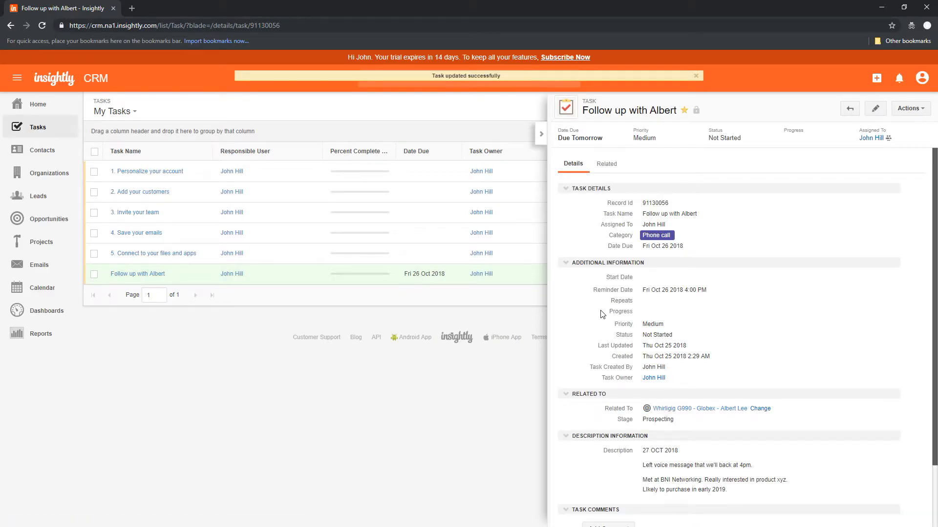
- Add '27 OCT 2018 / Tried again and left a voice message. Will call on Monday morning.' atop the description
{"action": "left_click", "coordinate": [876, 112]}
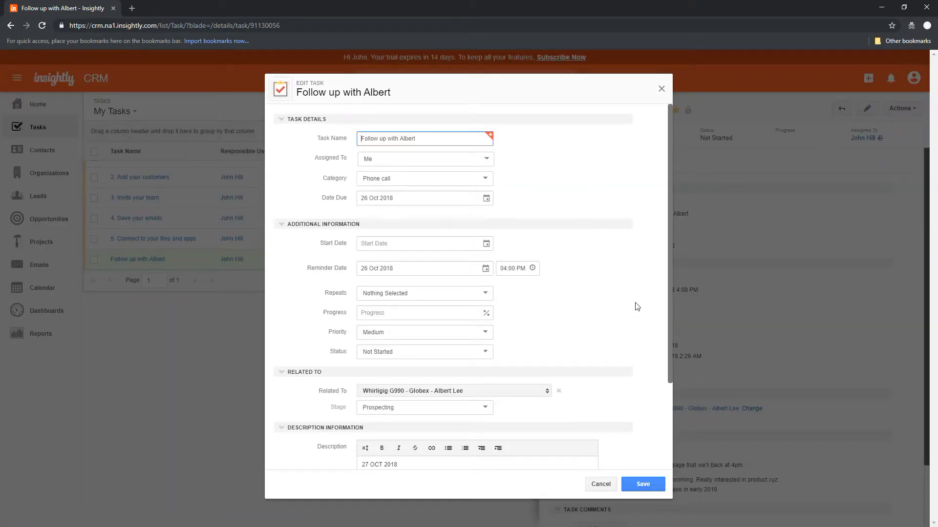
{"action": "left_click_drag", "start_coordinate": [671, 318], "coordinate": [670, 380]}
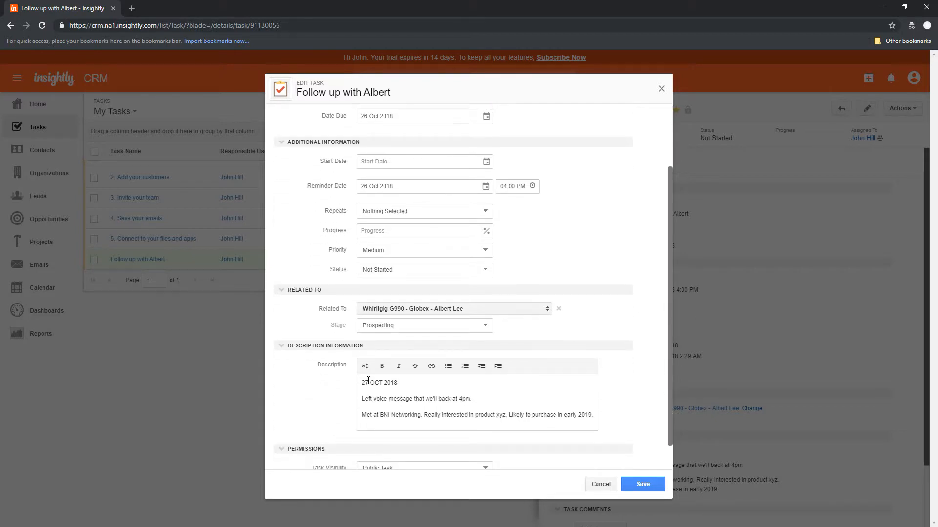
{"action": "key", "text": "Return"}
{"action": "key", "text": "Up"}
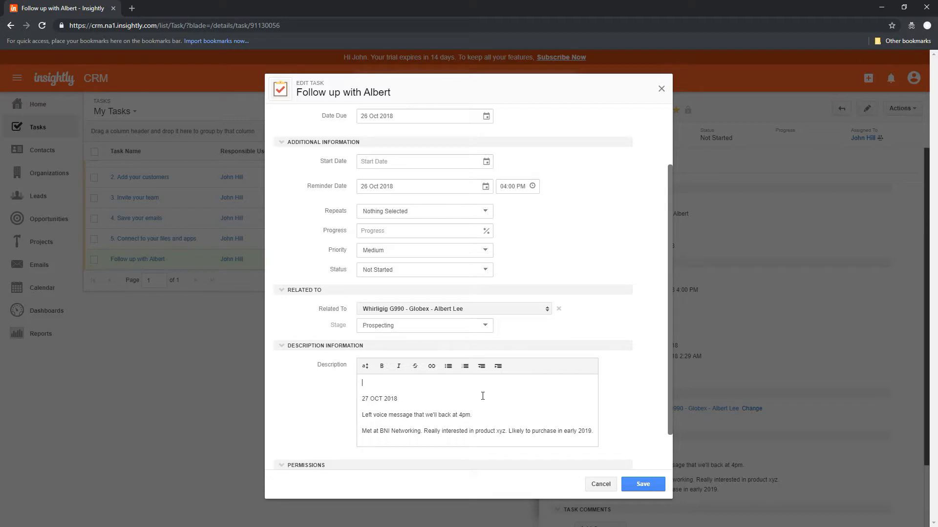
{"action": "type", "text": "27 OCT 2018"}
{"action": "key", "text": "Return"}
{"action": "type", "text": "Tried a"}
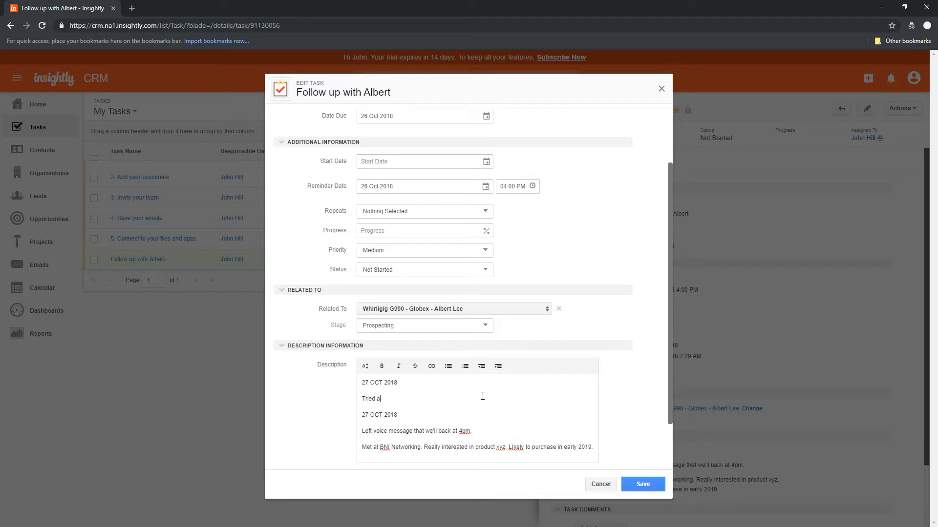
{"action": "type", "text": "gain and"}
{"action": "key", "text": "BackSpace"}
{"action": "type", "text": "t a vo"}
{"action": "type", "text": "ice messa"}
{"action": "type", "text": "ge. Wil"}
{"action": "type", "text": "ill call on t"}
{"action": "key", "text": "BackSpace"}
{"action": "type", "text": "Monday morning."}
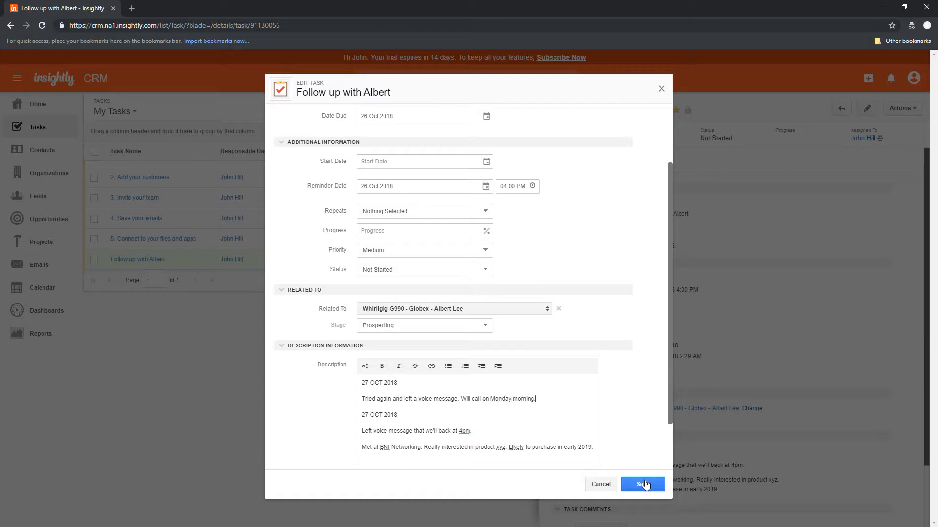
- Set the reminder to 29-Oct-2018 at 10:00 AM and save the task
{"action": "left_click", "coordinate": [485, 186]}
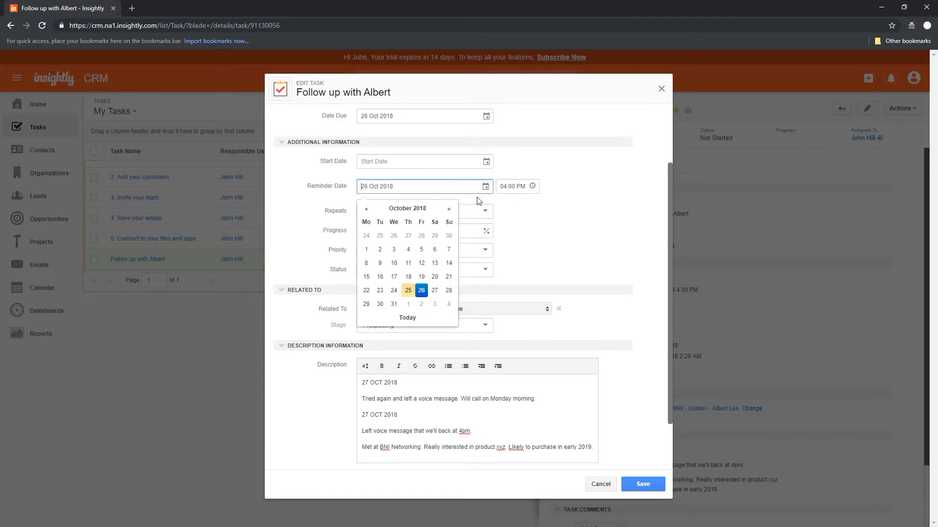
{"action": "left_click", "coordinate": [367, 304]}
{"action": "left_click_drag", "start_coordinate": [507, 187], "coordinate": [484, 188]}
{"action": "type", "text": "10"}
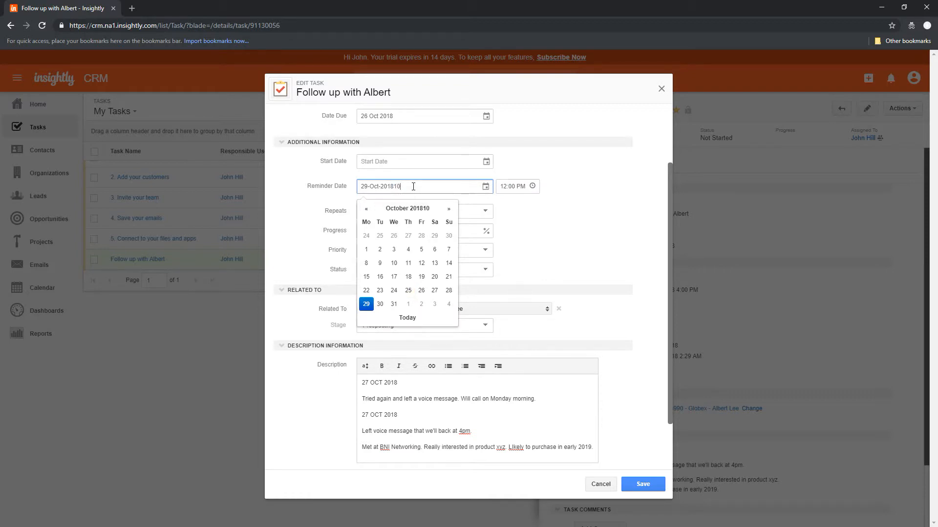
{"action": "key", "text": "BackSpace"}
{"action": "key", "text": "BackSpace"}
{"action": "left_click", "coordinate": [519, 200]}
{"action": "left_click", "coordinate": [507, 188]}
{"action": "type", "text": "10"}
{"action": "double_click", "coordinate": [520, 186]}
{"action": "type", "text": "AM"}
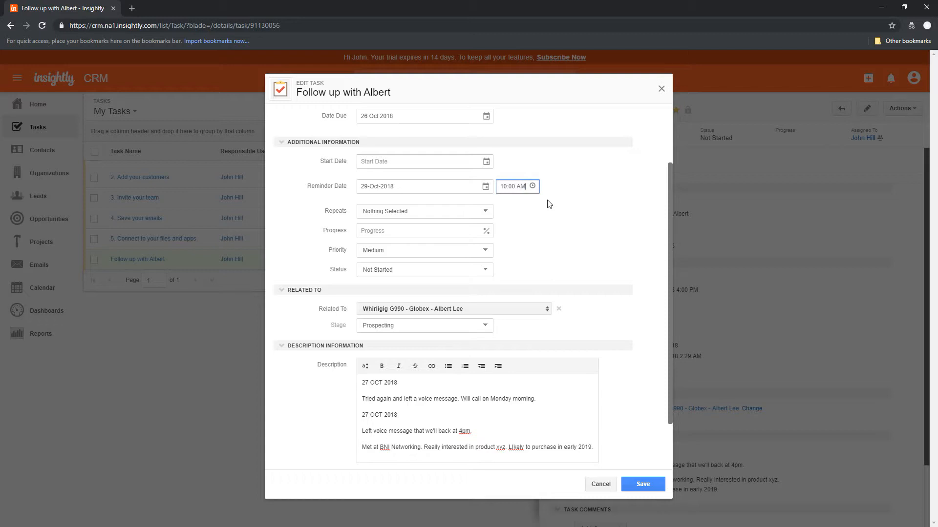
{"action": "left_click", "coordinate": [579, 210]}
{"action": "left_click", "coordinate": [641, 483]}
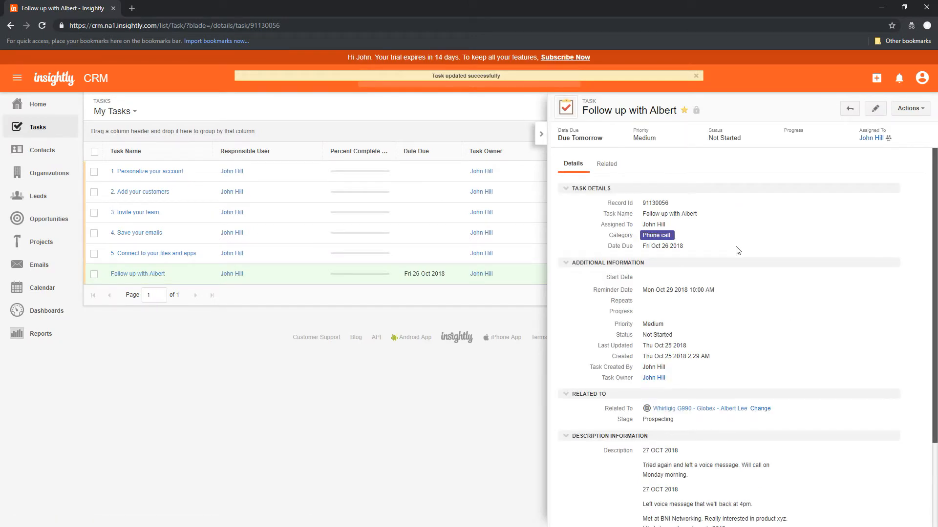
{"action": "left_click", "coordinate": [542, 135]}
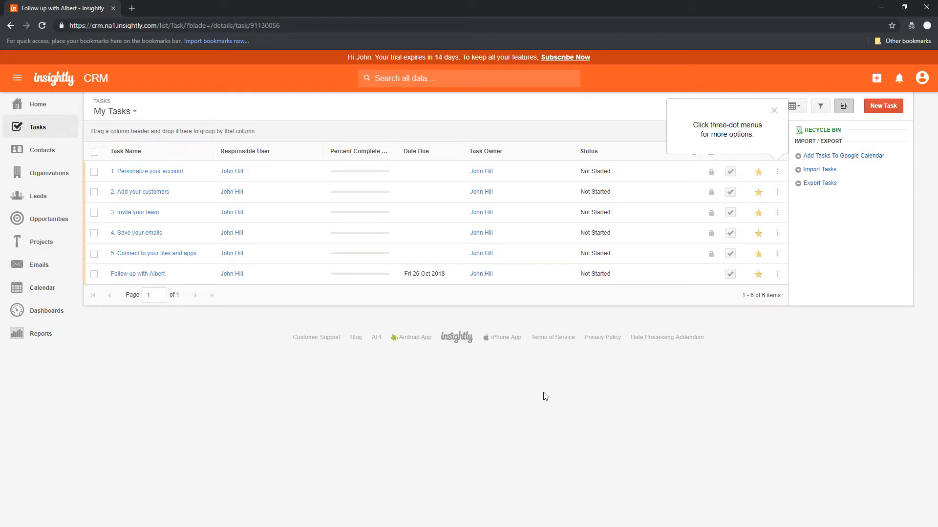
{"action": "left_click", "coordinate": [774, 111]}
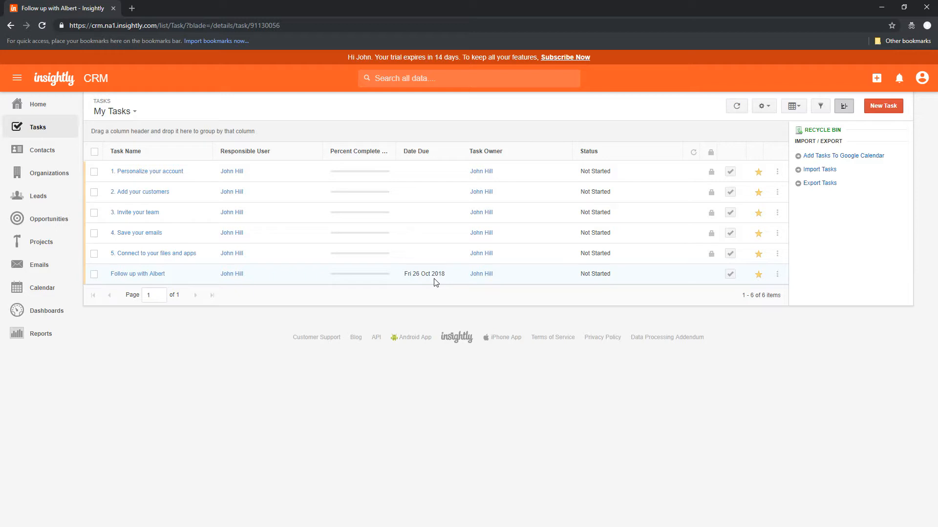
{"action": "left_click", "coordinate": [149, 276]}
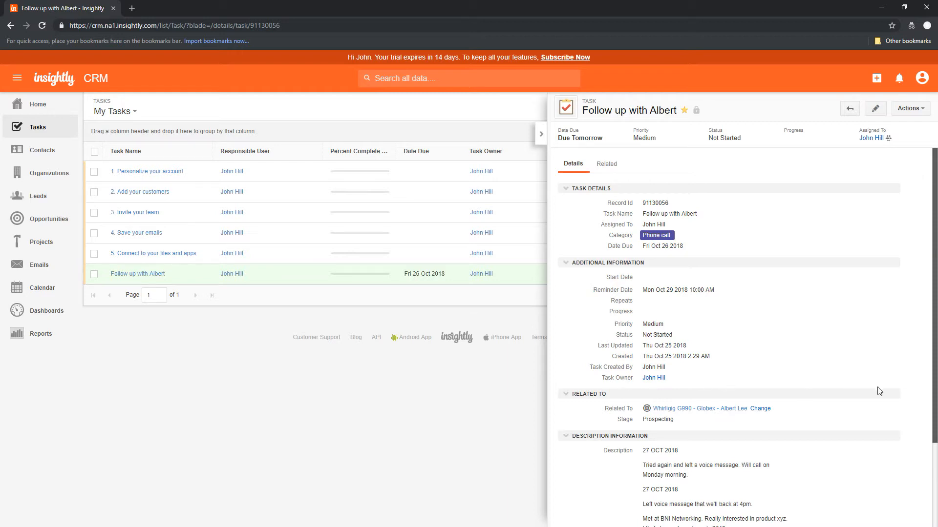
{"action": "scroll", "coordinate": [935, 386], "scroll_direction": "down", "scroll_amount": 1}
{"action": "left_click_drag", "start_coordinate": [935, 432], "coordinate": [934, 469]}
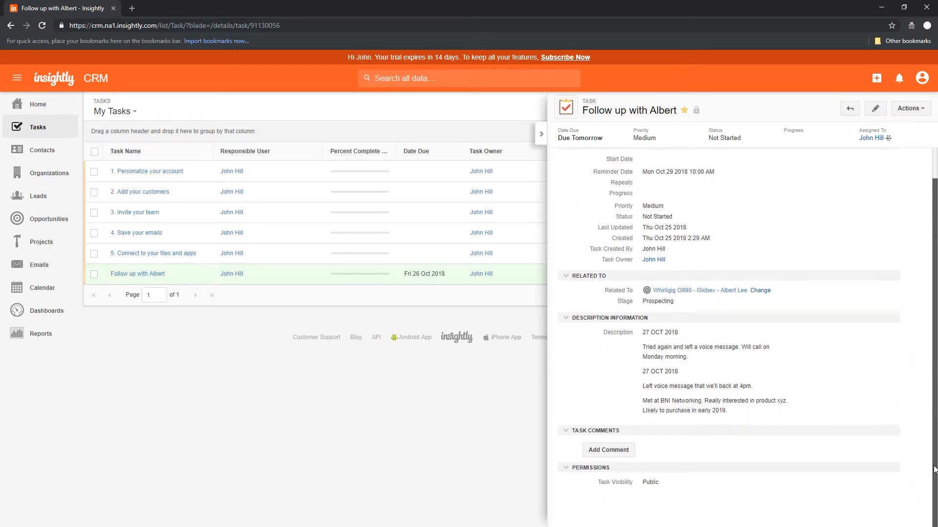
{"action": "scroll", "coordinate": [893, 362], "scroll_direction": "up", "scroll_amount": 3}
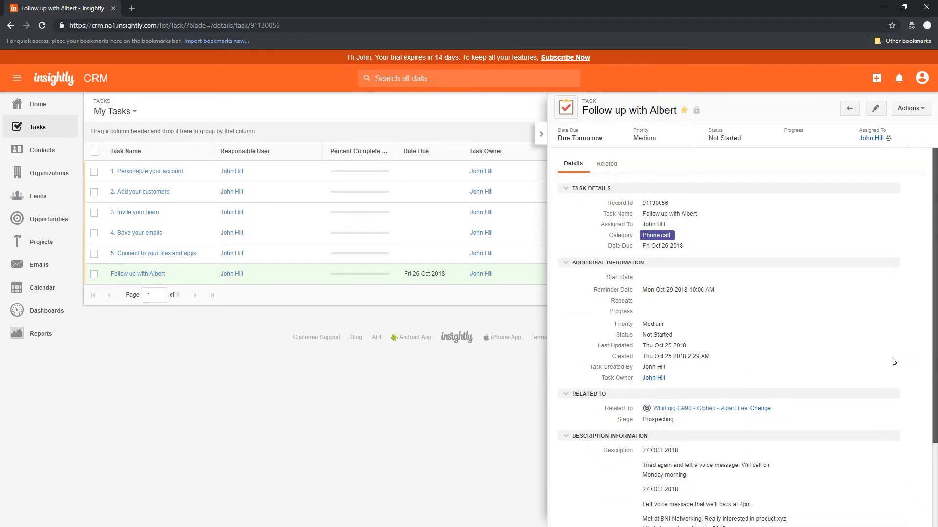
- Change the task's reminder date to 5 November 2018, keeping 10:00 AM, and save
{"action": "left_click", "coordinate": [874, 109]}
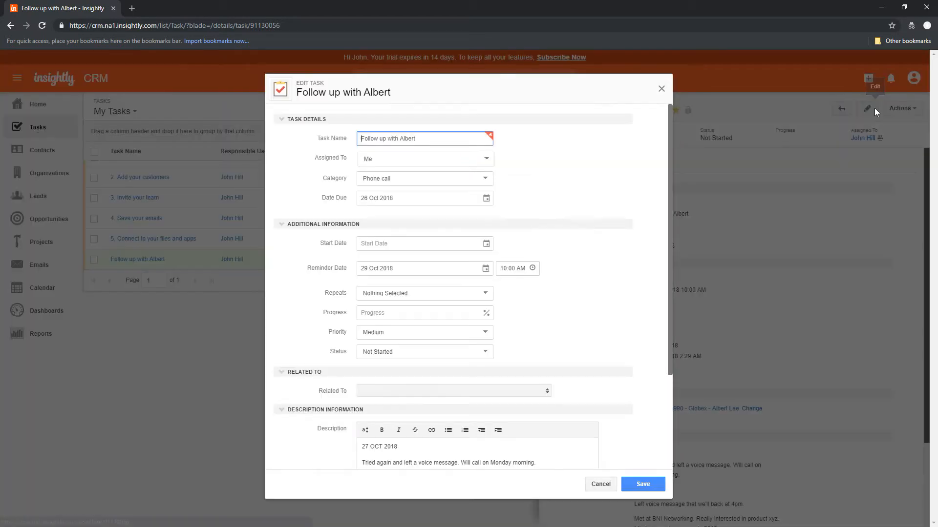
{"action": "left_click", "coordinate": [439, 268]}
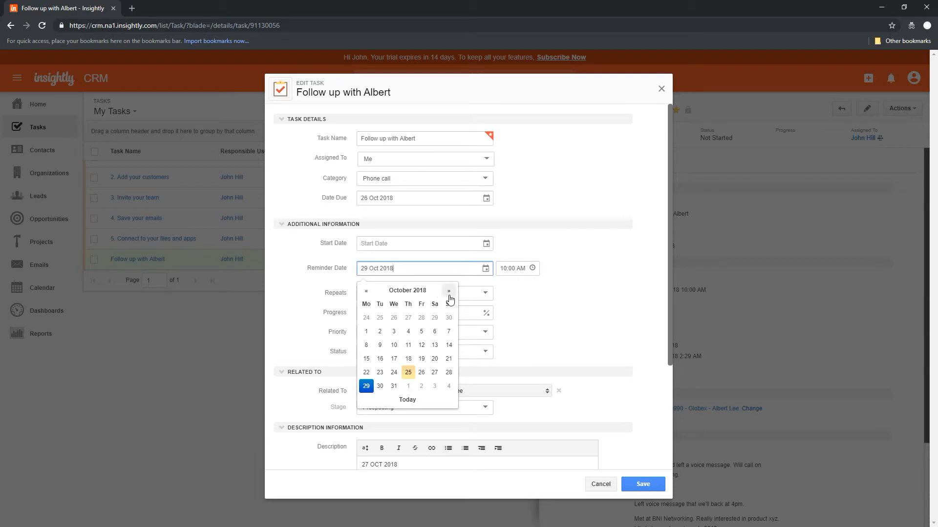
{"action": "left_click", "coordinate": [449, 293]}
{"action": "left_click", "coordinate": [366, 331]}
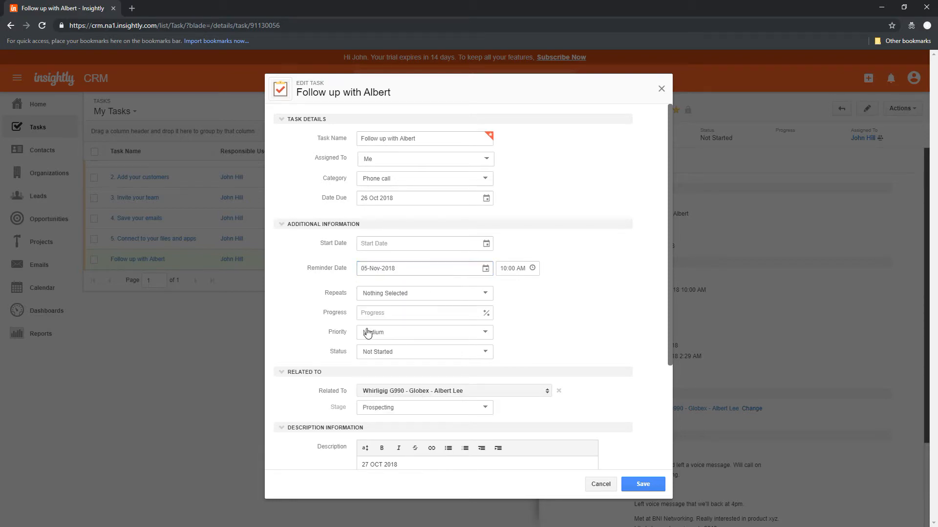
{"action": "left_click", "coordinate": [643, 483]}
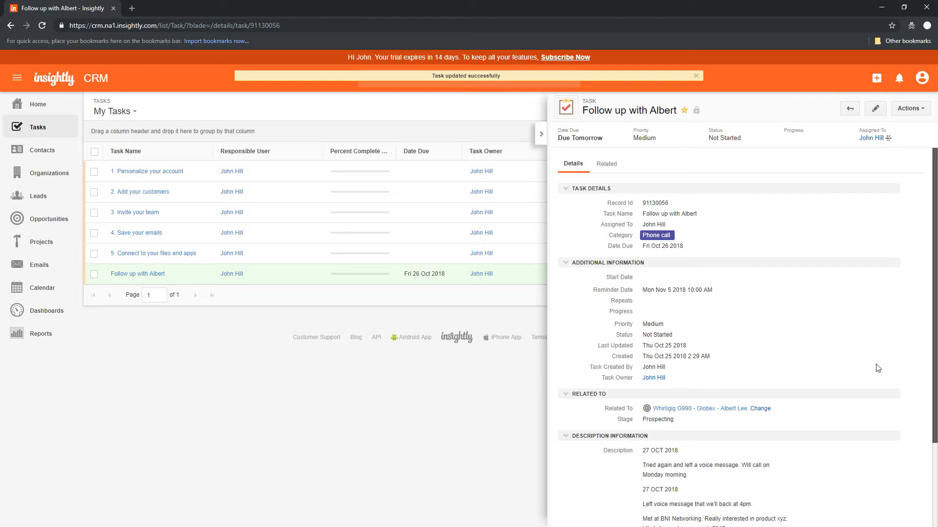
- Collapse the task details panel and switch to the insightly tips PowerPoint slide show
{"action": "left_click", "coordinate": [541, 133]}
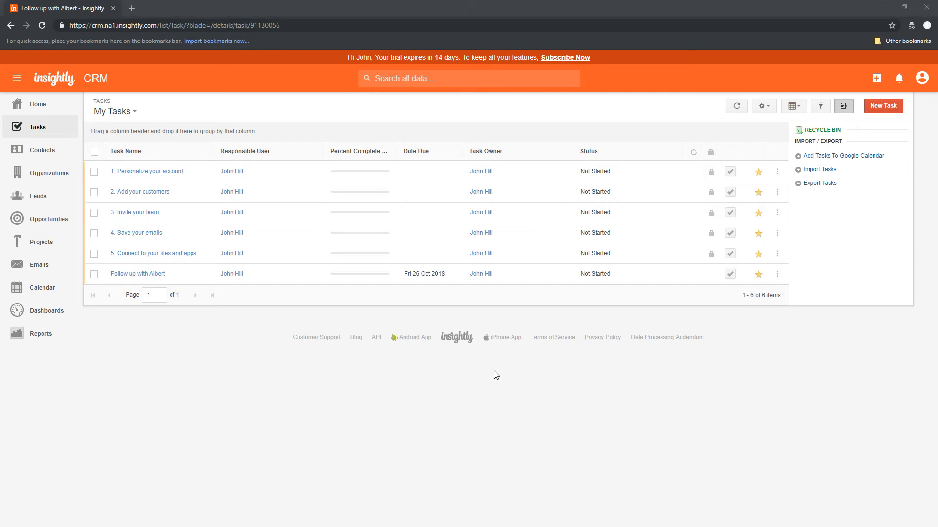
{"action": "key", "text": "alt+Tab"}
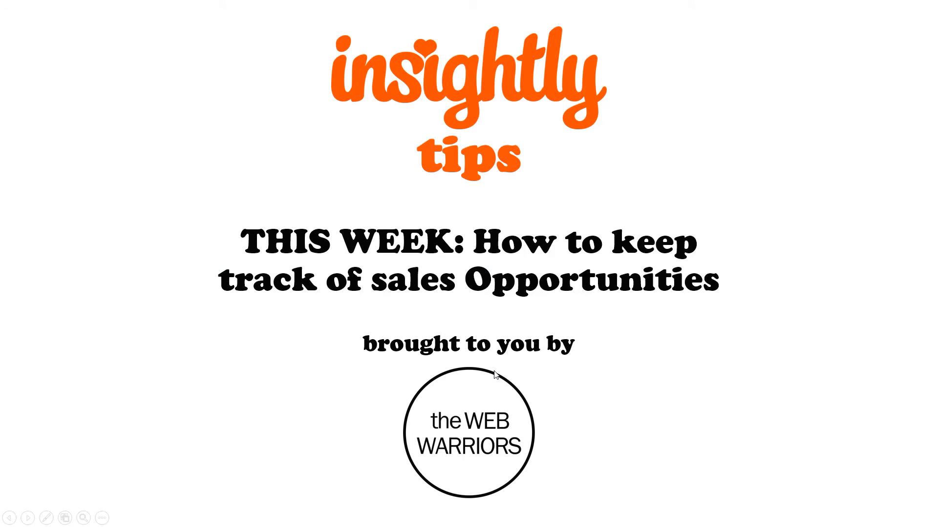